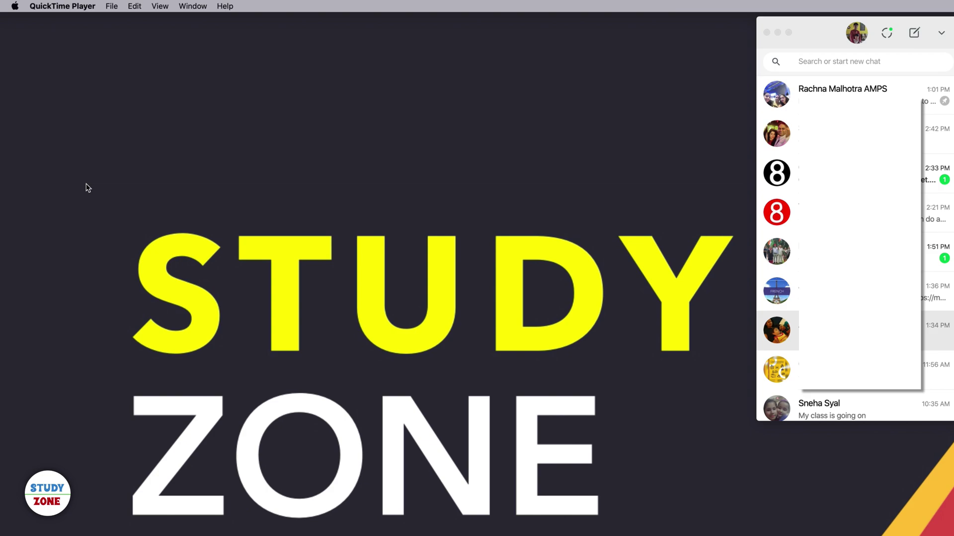
Bring the WhatsApp chat window to the front as the active app.
left_click(941, 192)
Open System Preferences from the Apple menu and search 'dnd' to reach Notification Centre settings.
left_click(15, 7)
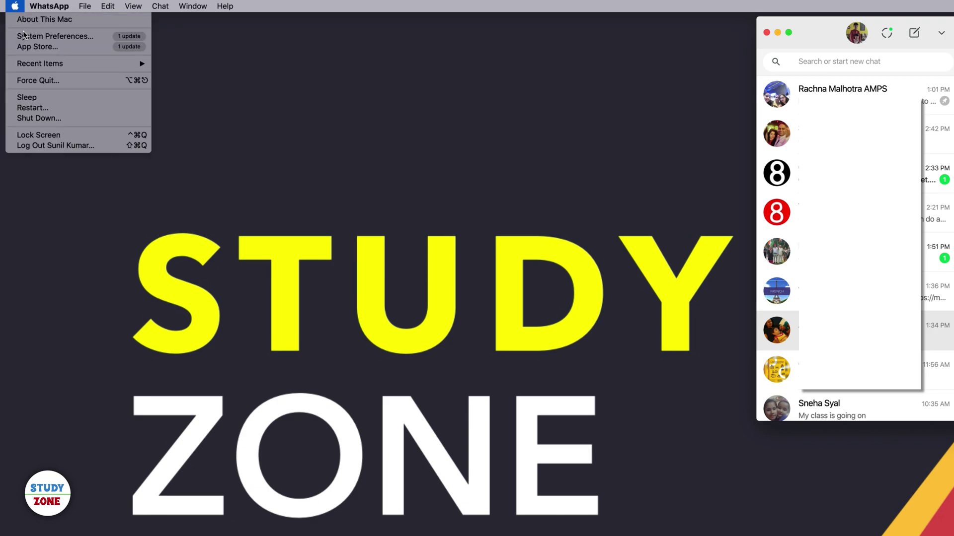
left_click(44, 37)
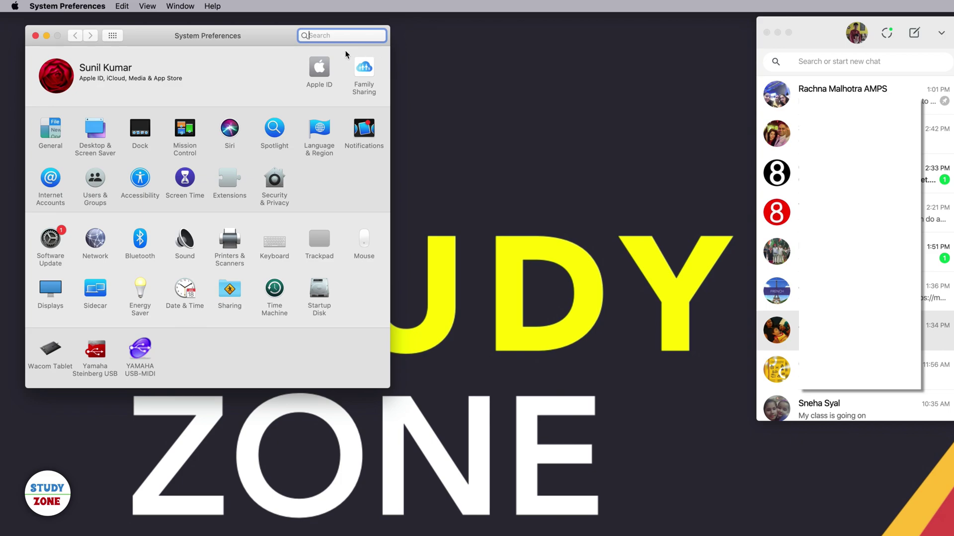
type("dnd")
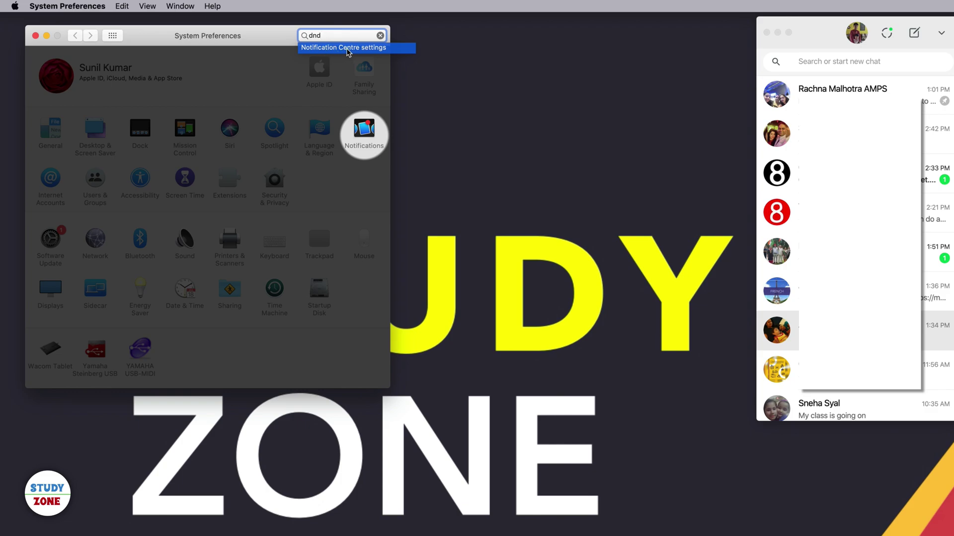
left_click(347, 50)
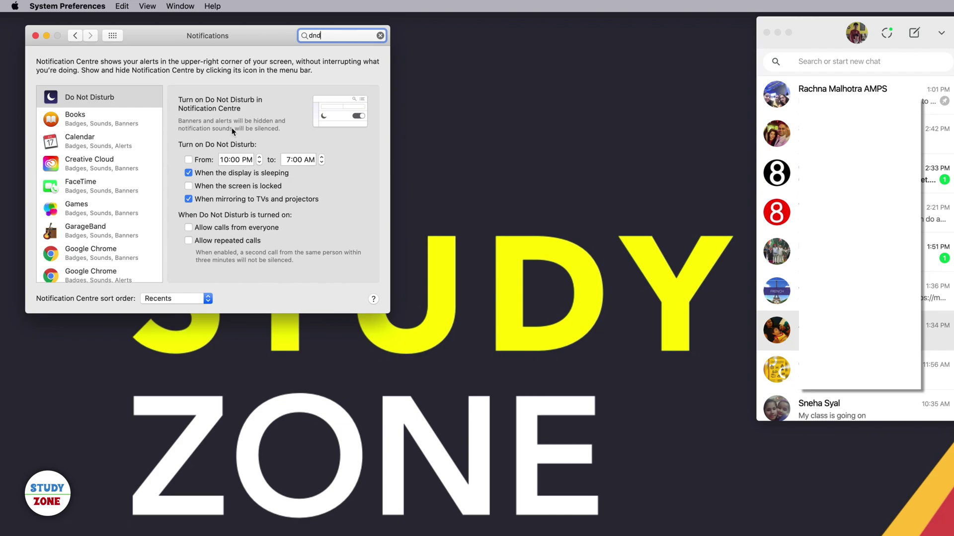
Select WhatsApp in the Notifications app list and switch off Allow Notifications.
scroll(129, 112, "down", 1)
scroll(129, 112, "down", 5)
scroll(129, 114, "down", 8)
scroll(119, 199, "down", 2)
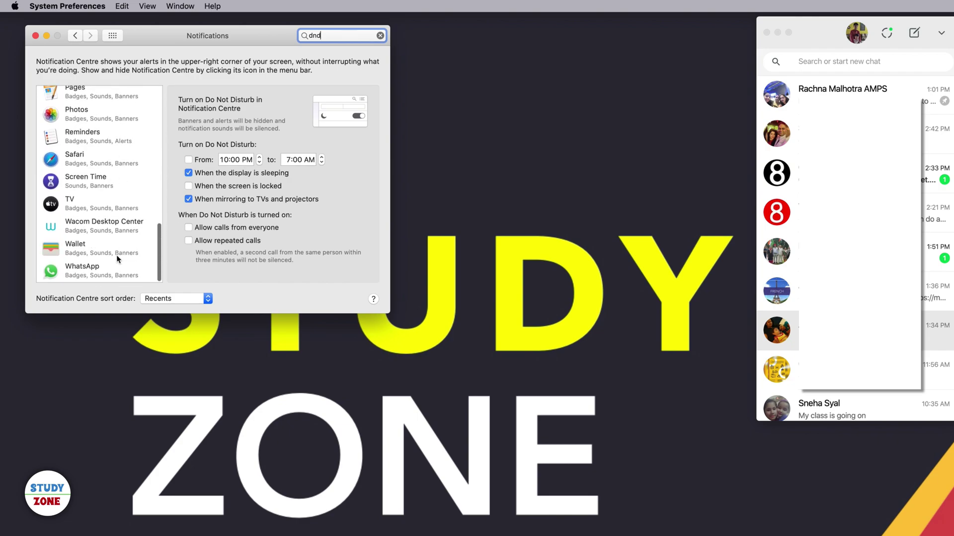
left_click(92, 272)
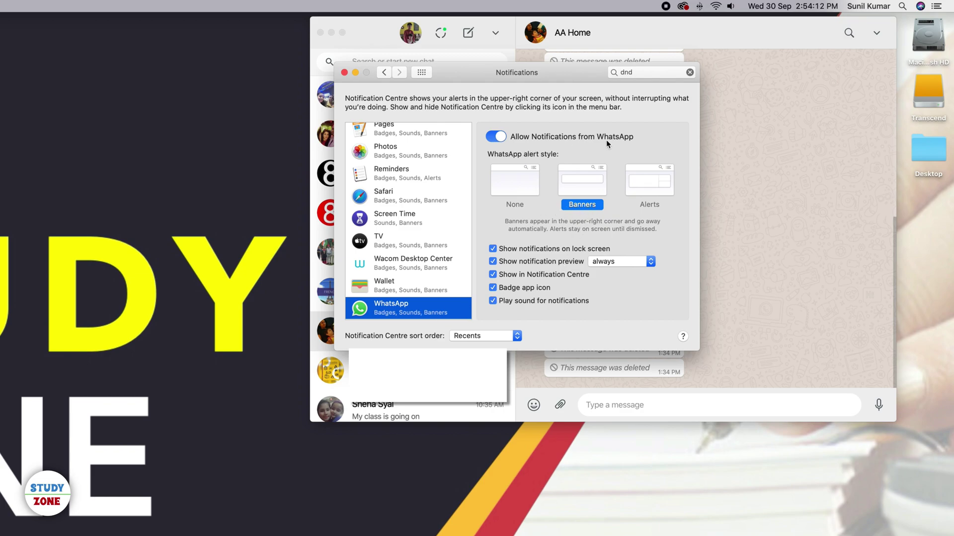
left_click(500, 136)
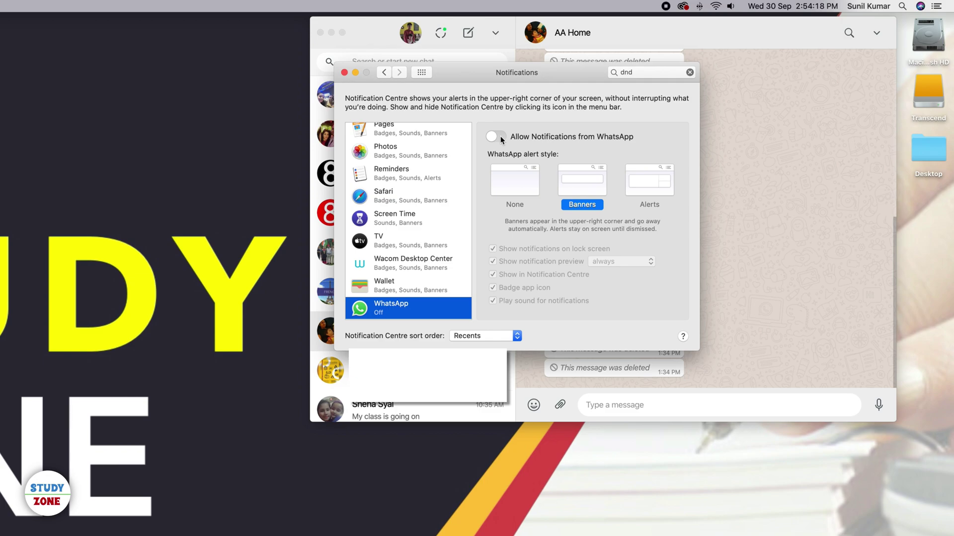
Browse the Safari, TV, Wallet and Photos notification settings, then return to WhatsApp.
left_click(394, 201)
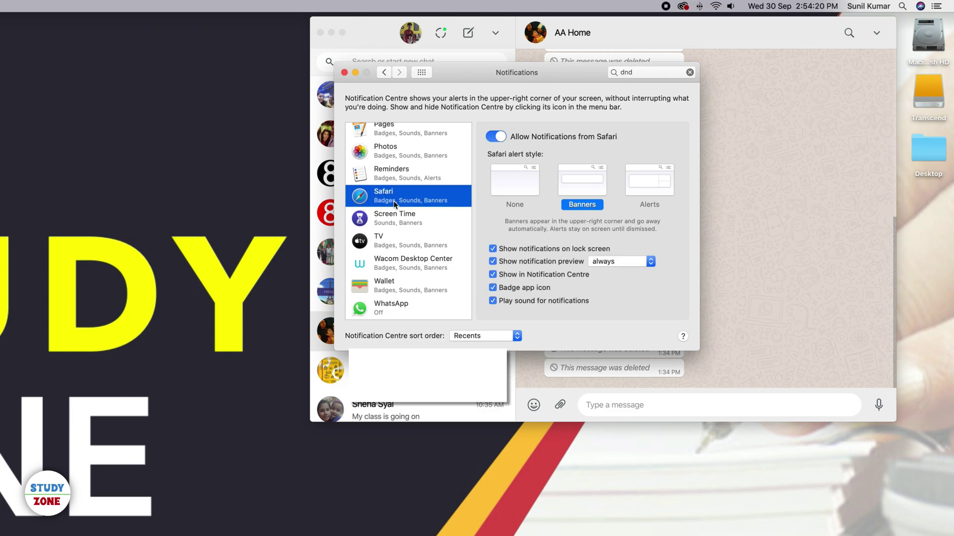
left_click(398, 243)
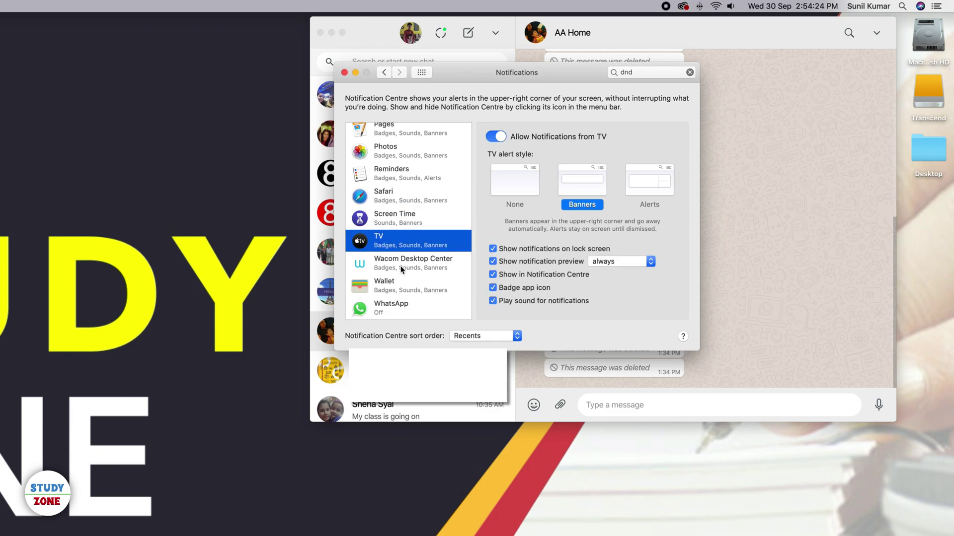
left_click(395, 282)
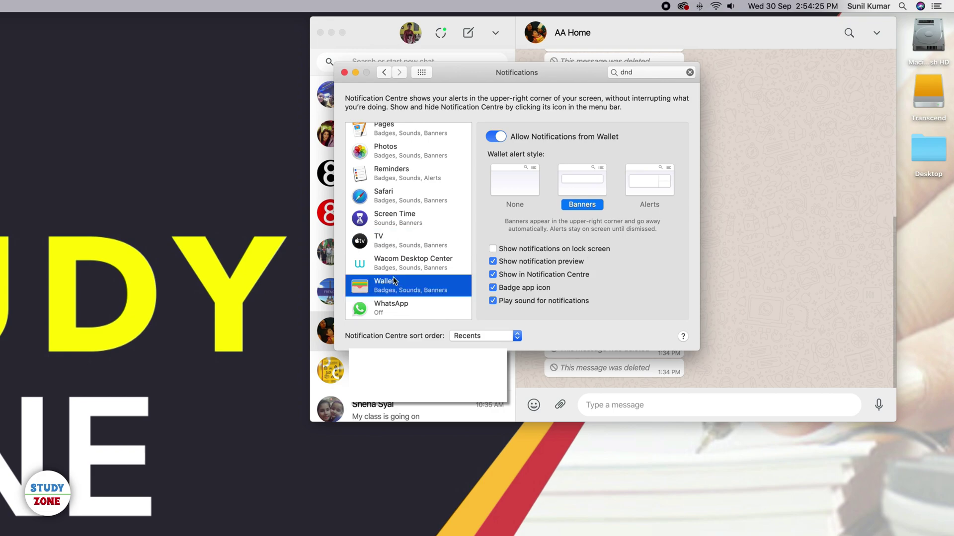
left_click(413, 157)
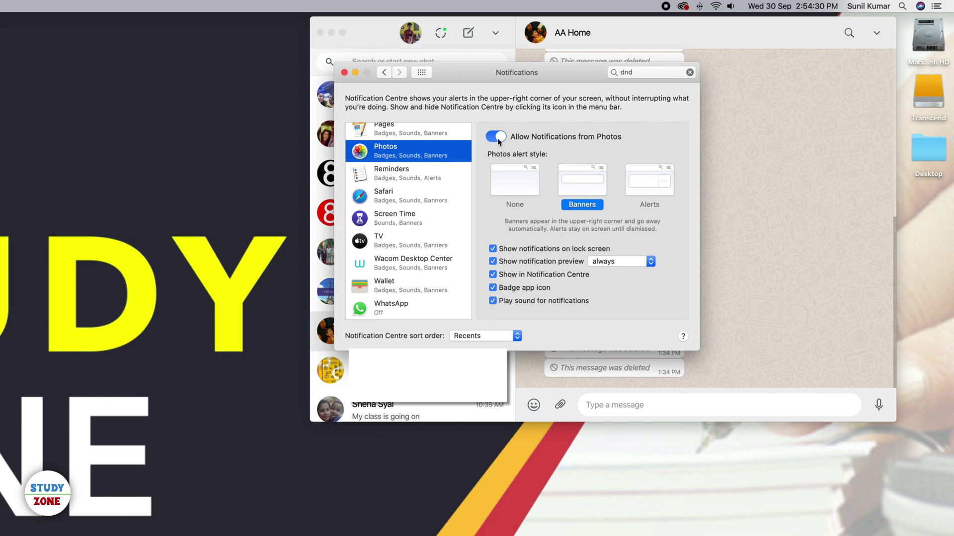
left_click(391, 308)
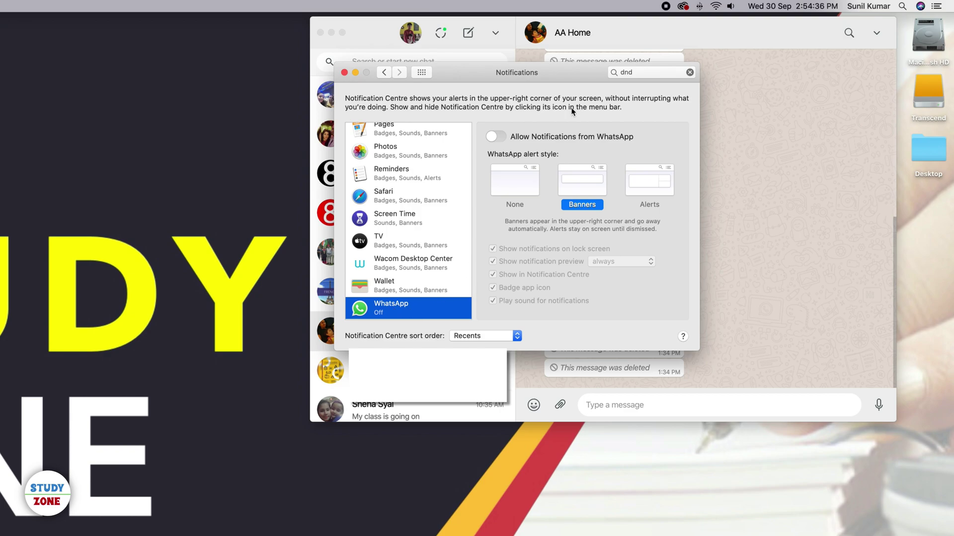
Re-enable WhatsApp notifications, try the Alerts style, mark the test message read, then choose None.
left_click(499, 136)
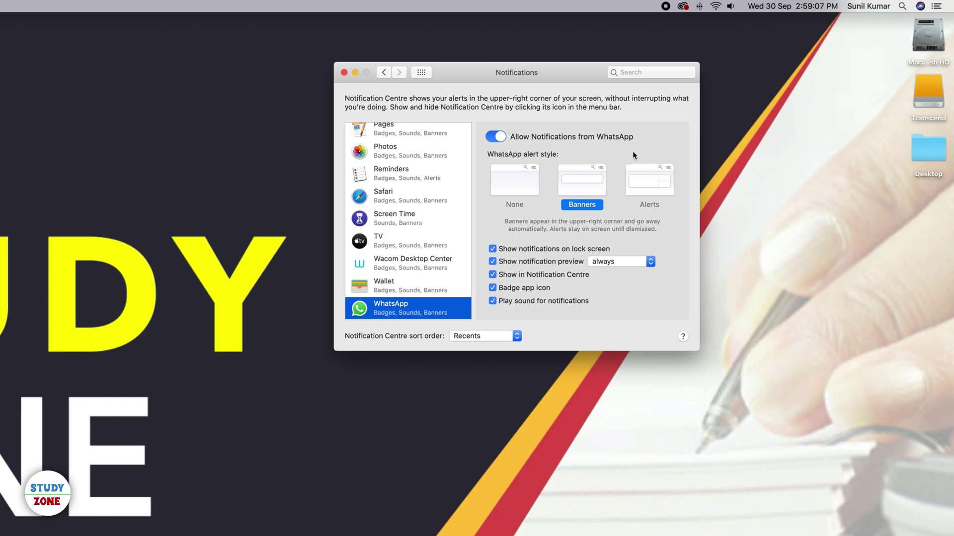
left_click(652, 186)
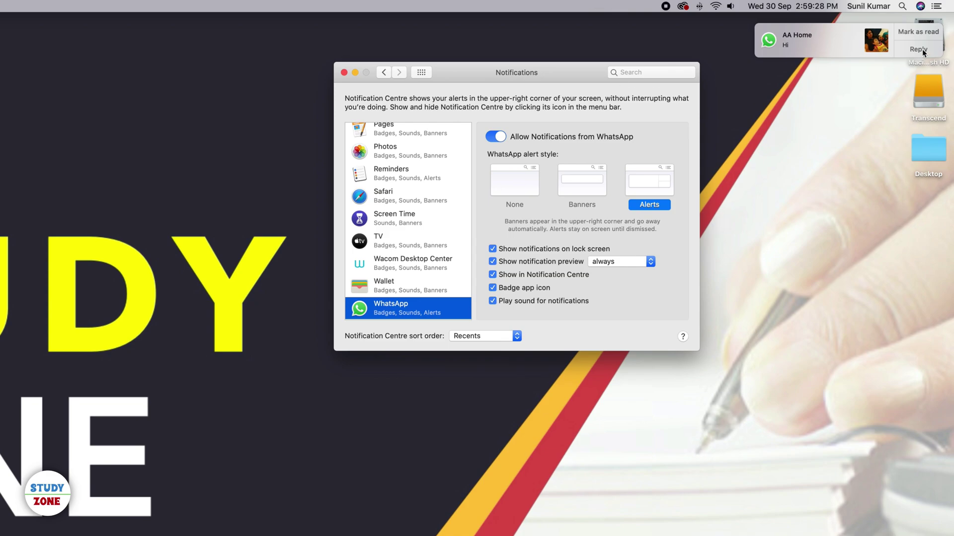
left_click(918, 31)
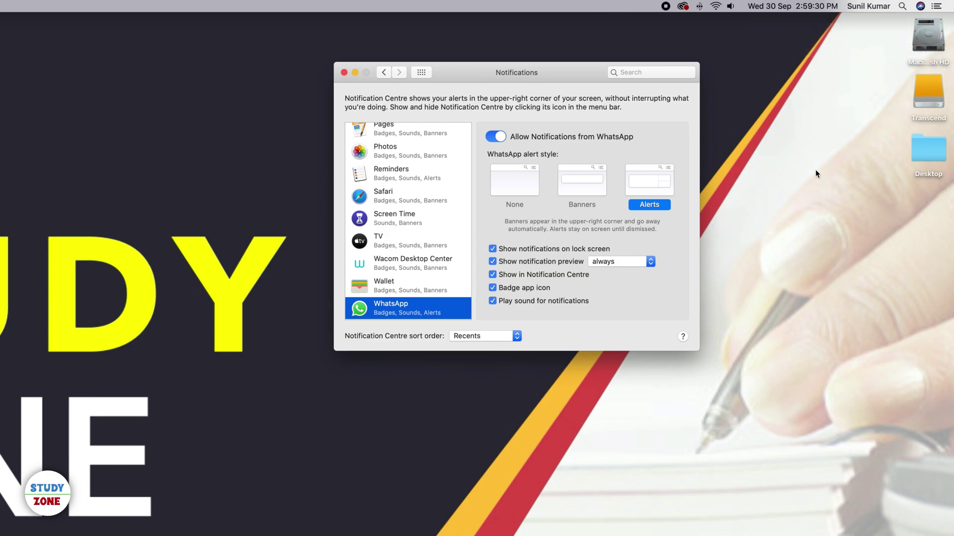
left_click(522, 191)
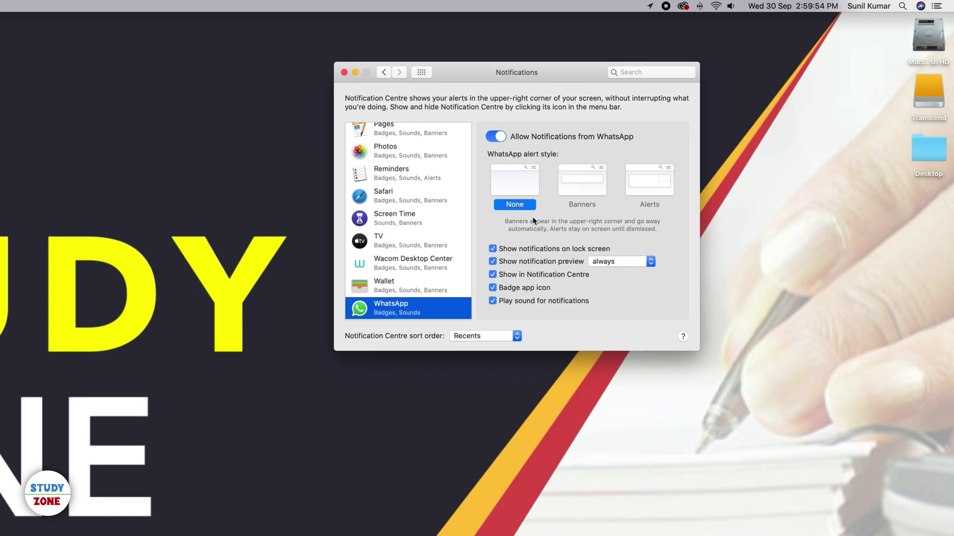
Change WhatsApp's alert style from None to Banners.
left_click(583, 205)
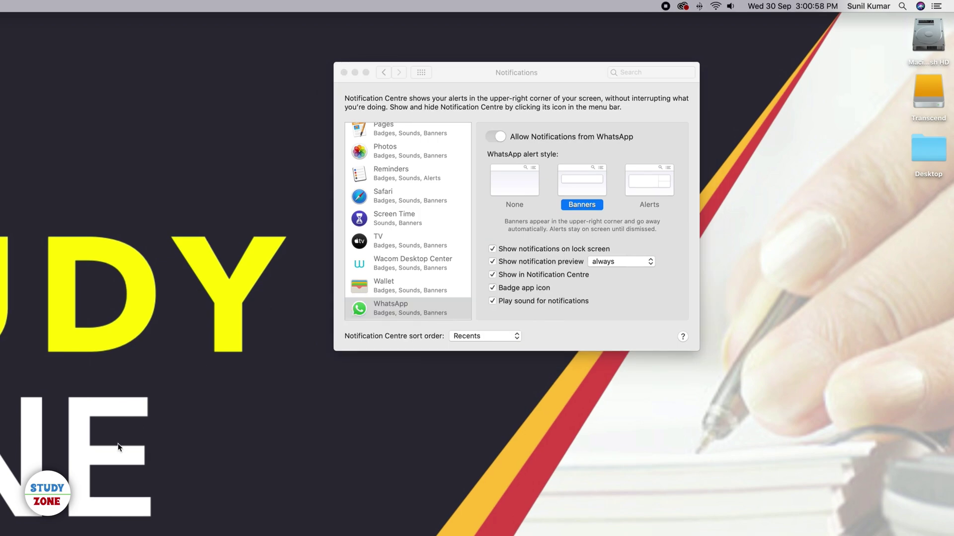
Lock the screen, log back in with the password, and refocus the Notifications window.
key("ctrl+super+q")
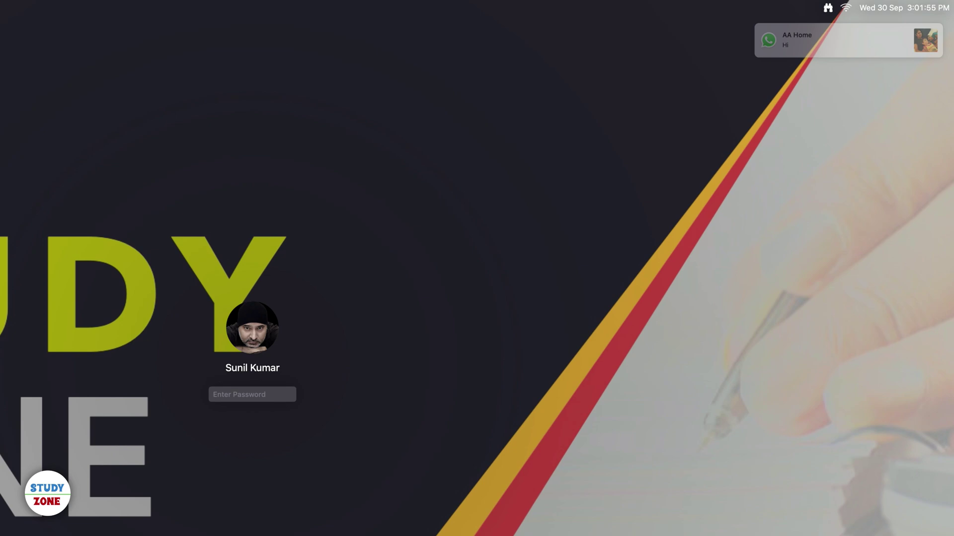
type("•••••••••••")
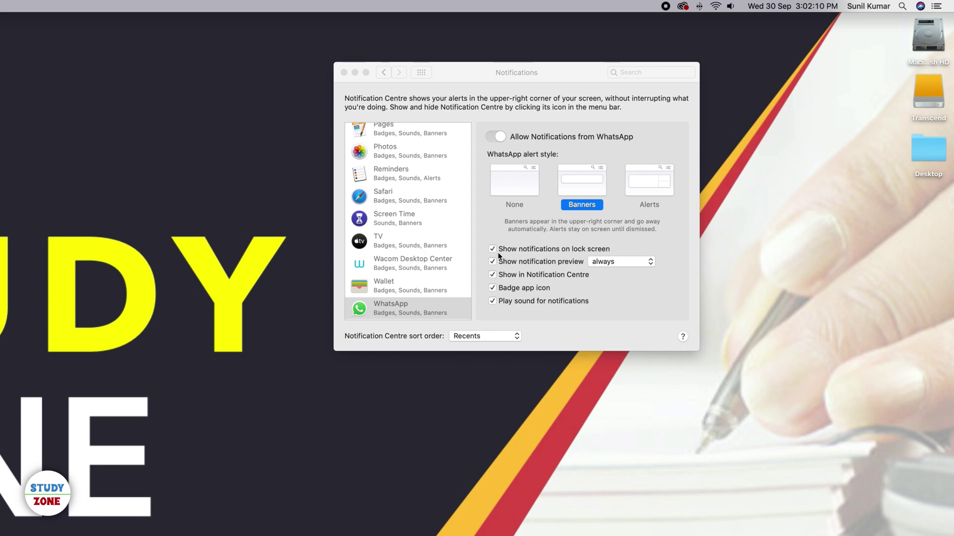
left_click(524, 239)
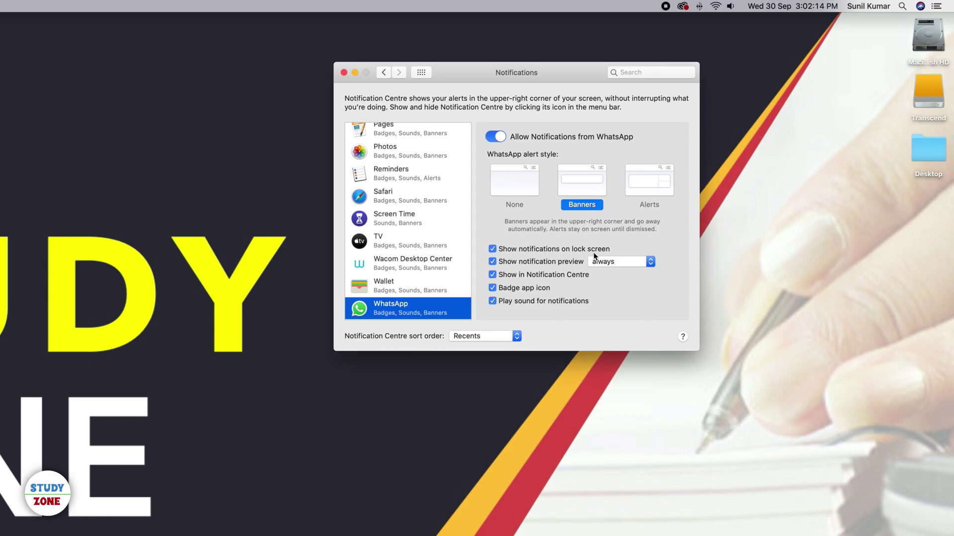
left_click(492, 262)
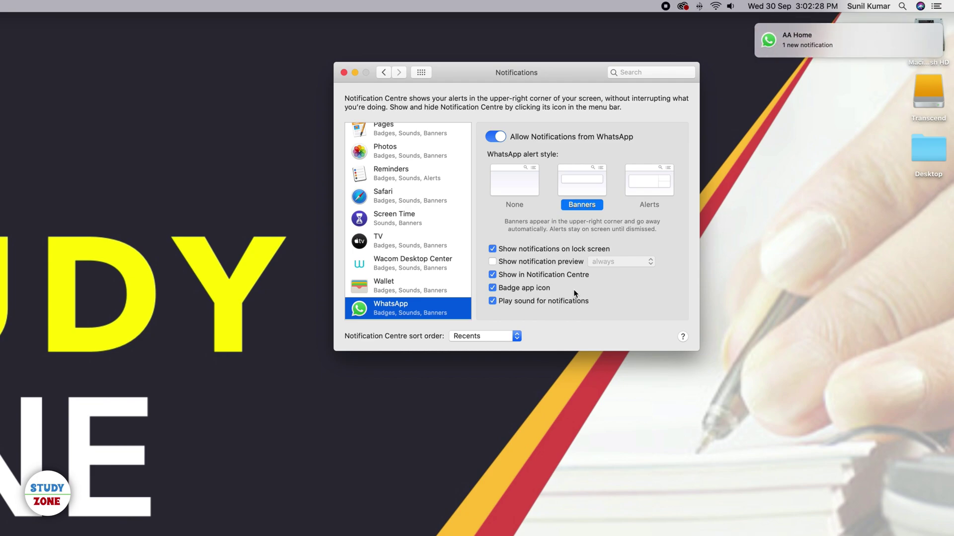
mouse_move(809, 40)
left_click(492, 262)
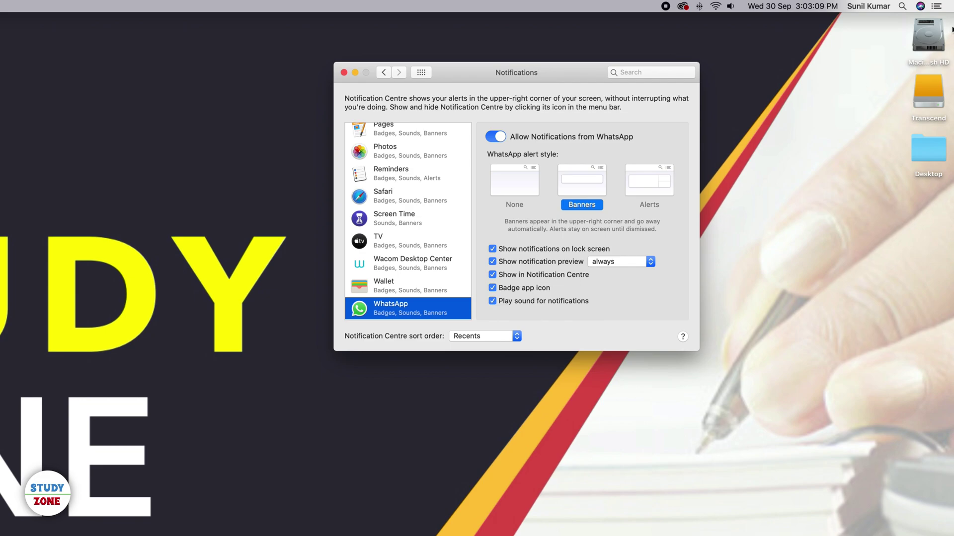
left_click(937, 7)
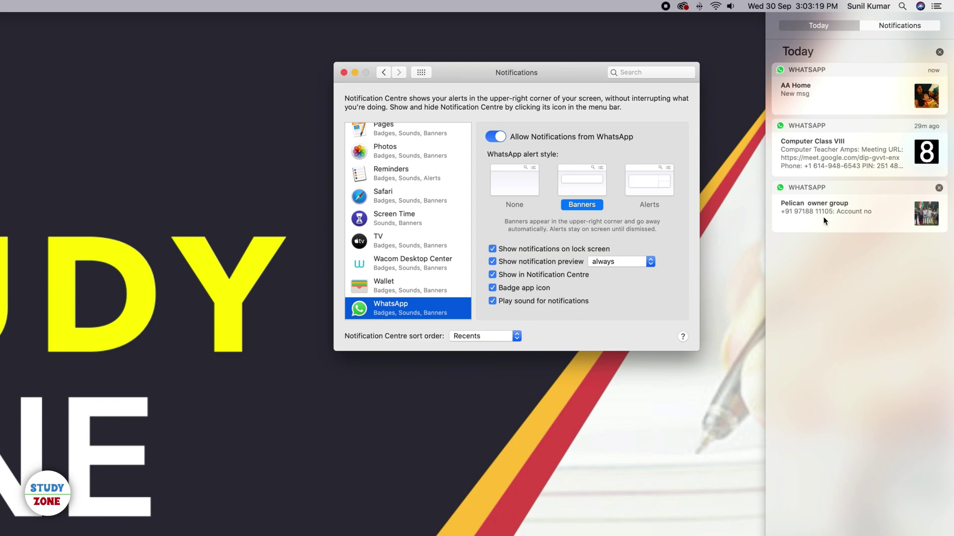
left_click(492, 275)
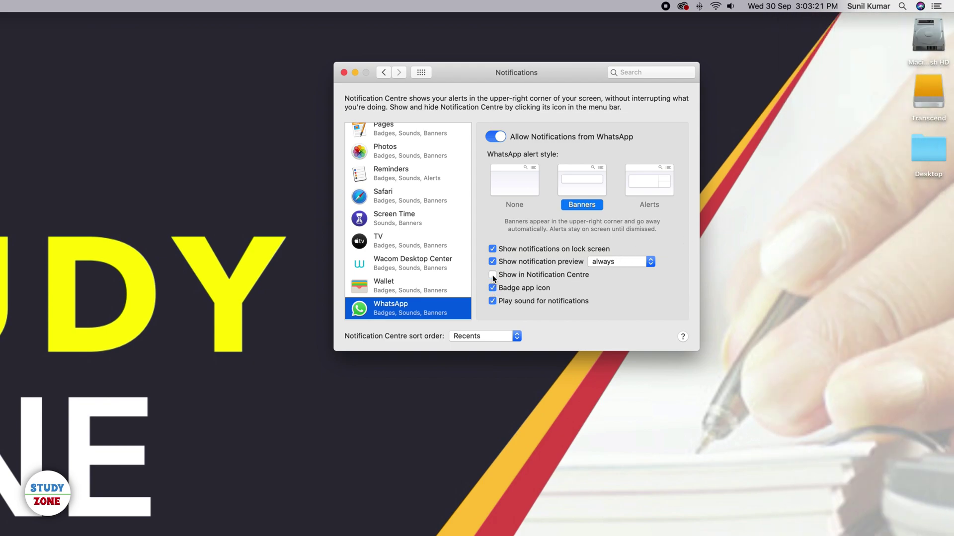
left_click(938, 7)
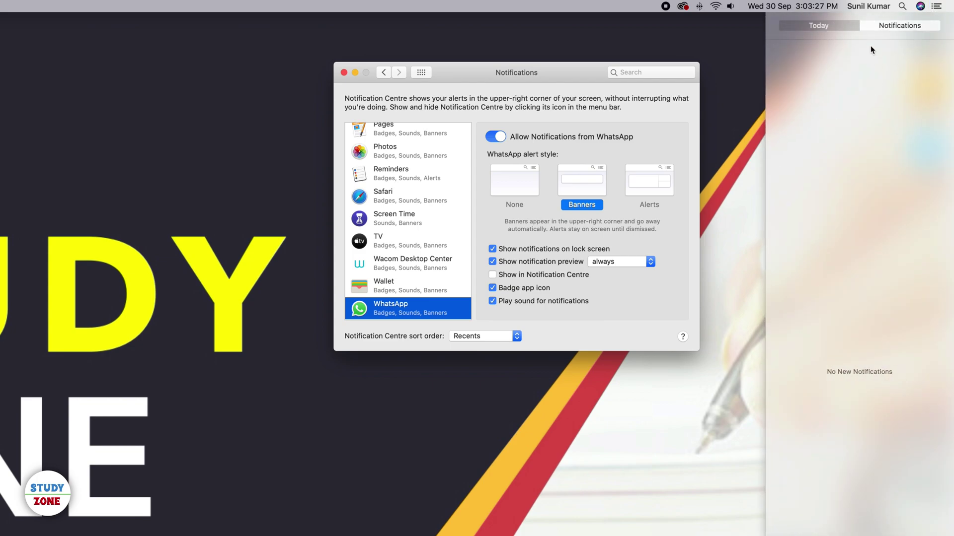
left_click(493, 275)
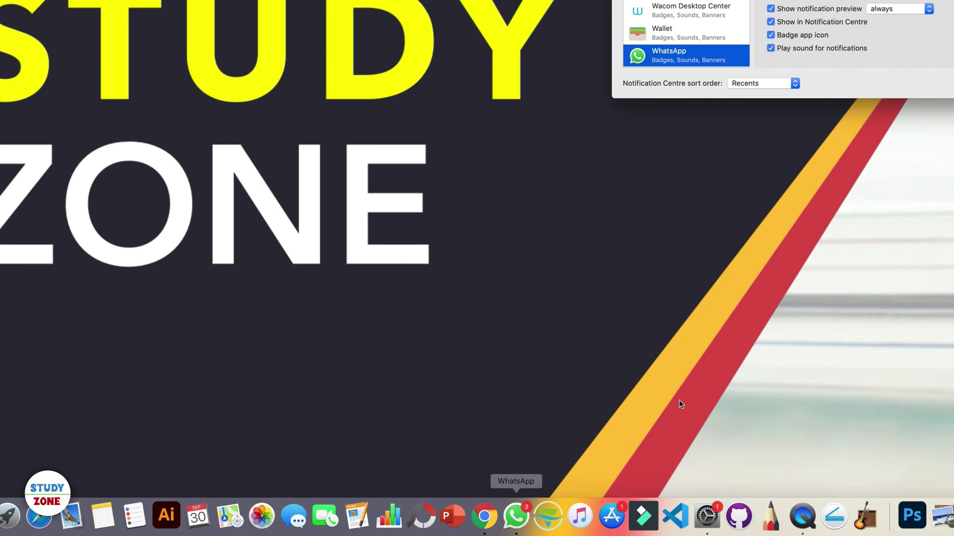
Read the Computer Class VIII and Pelican owner chats, then toggle WhatsApp's icon badge off and on.
left_click(484, 521)
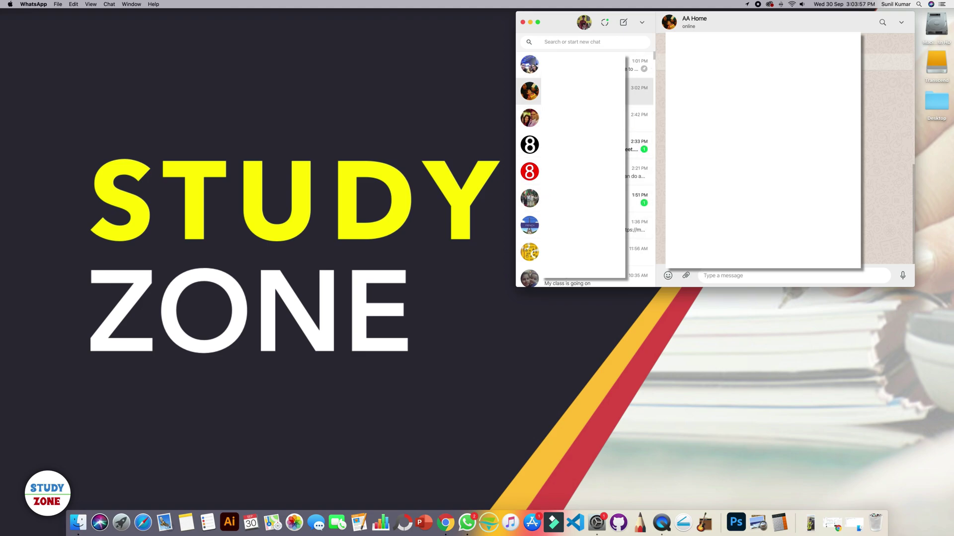
left_click(636, 171)
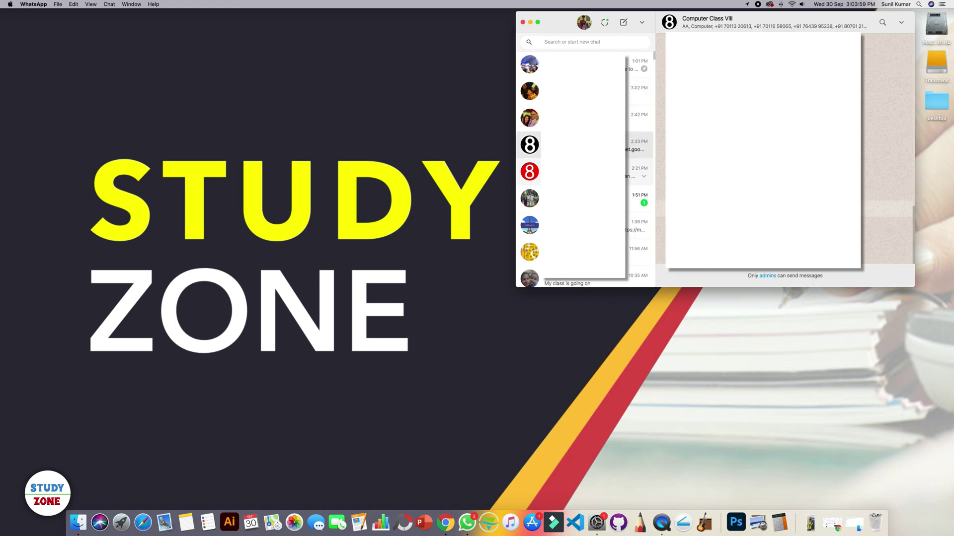
left_click(631, 198)
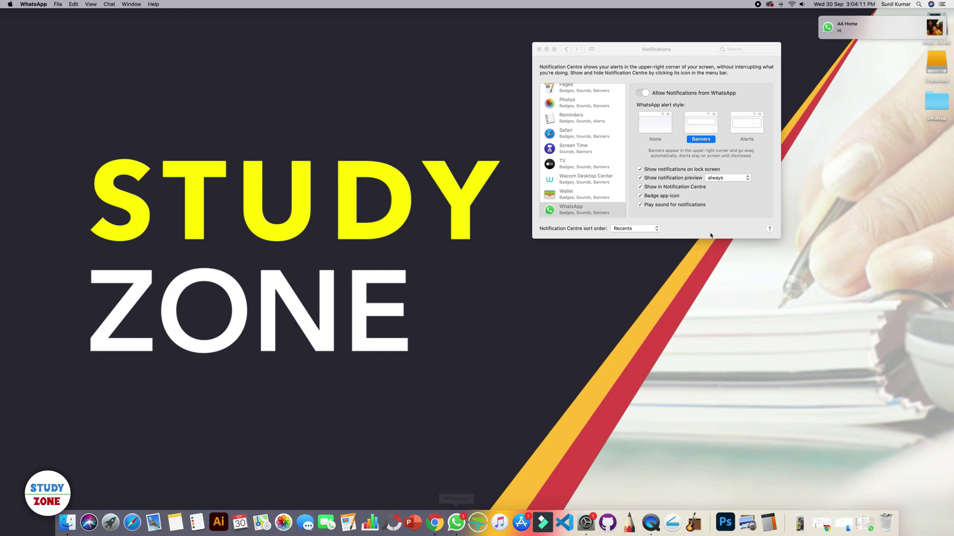
left_click(640, 197)
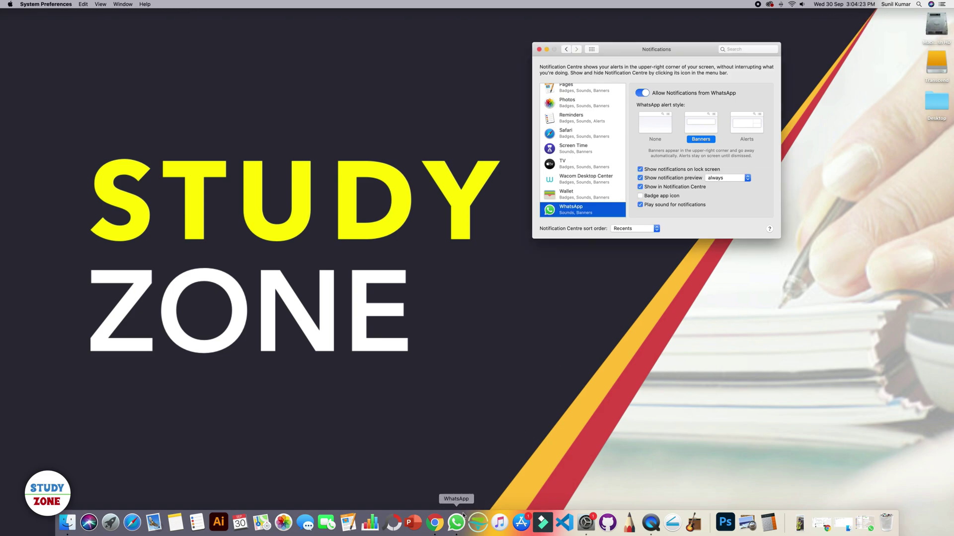
left_click(641, 196)
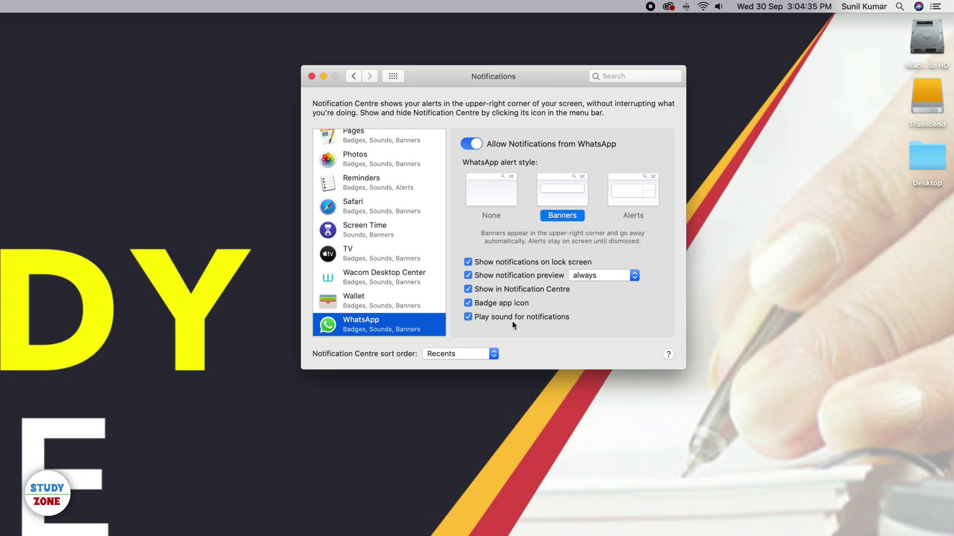
Uncheck 'Play sound for notifications' for WhatsApp.
left_click(468, 317)
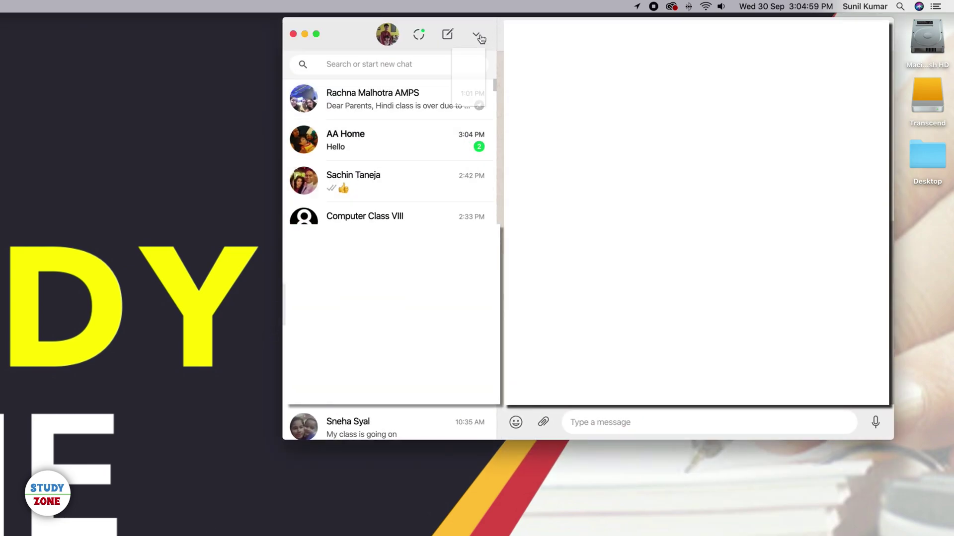
Open WhatsApp's own Settings > Notifications page.
left_click(476, 33)
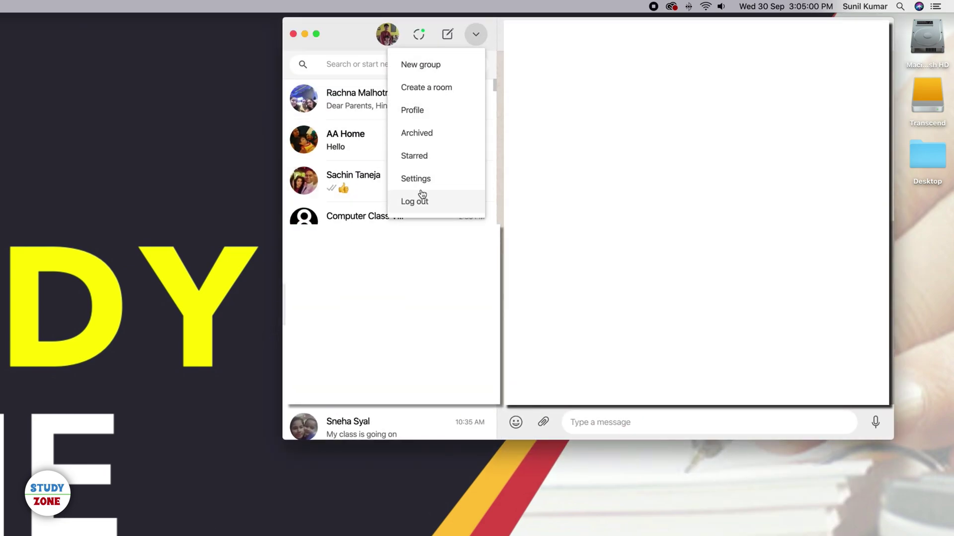
left_click(417, 180)
left_click(356, 154)
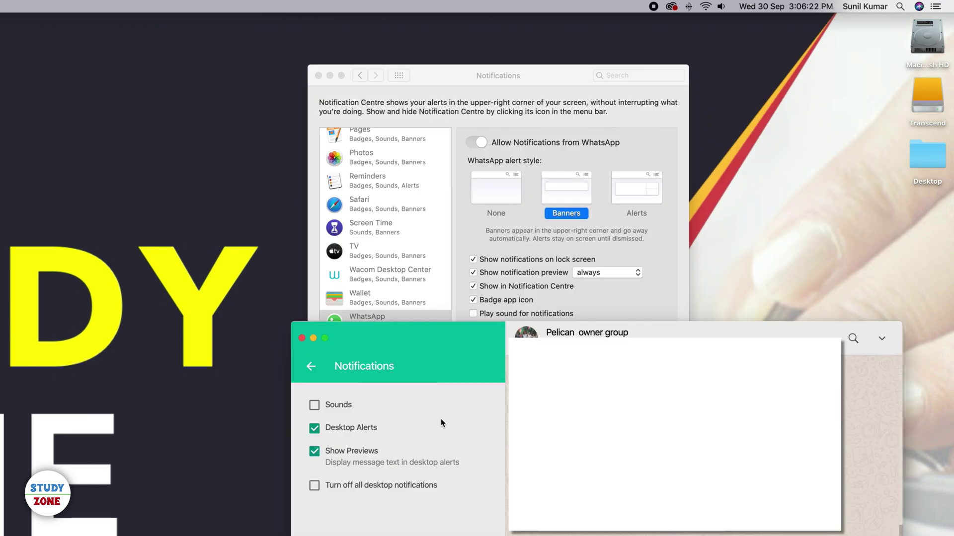
Return to System Preferences and scroll its notifications app list back up.
left_click(517, 238)
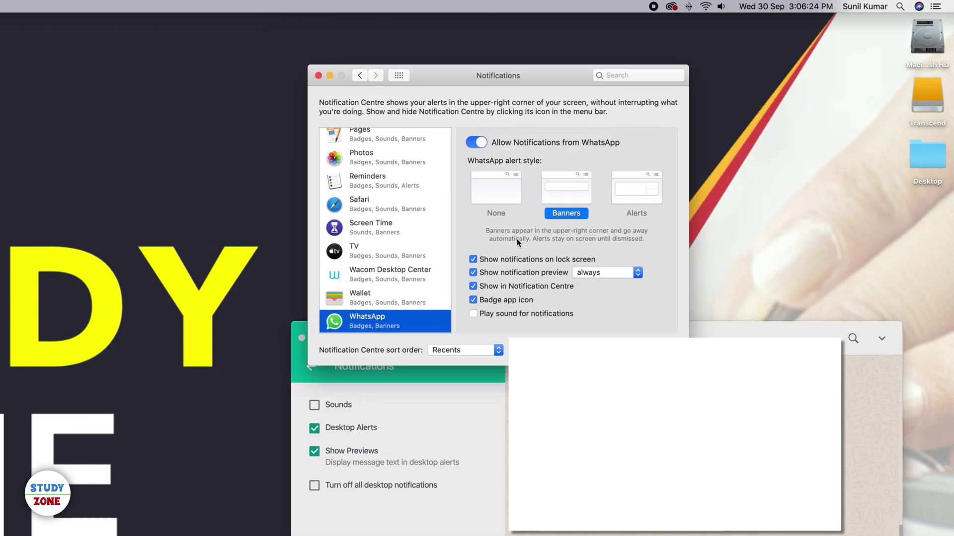
scroll(386, 219, "up", 1)
scroll(386, 218, "up", 1)
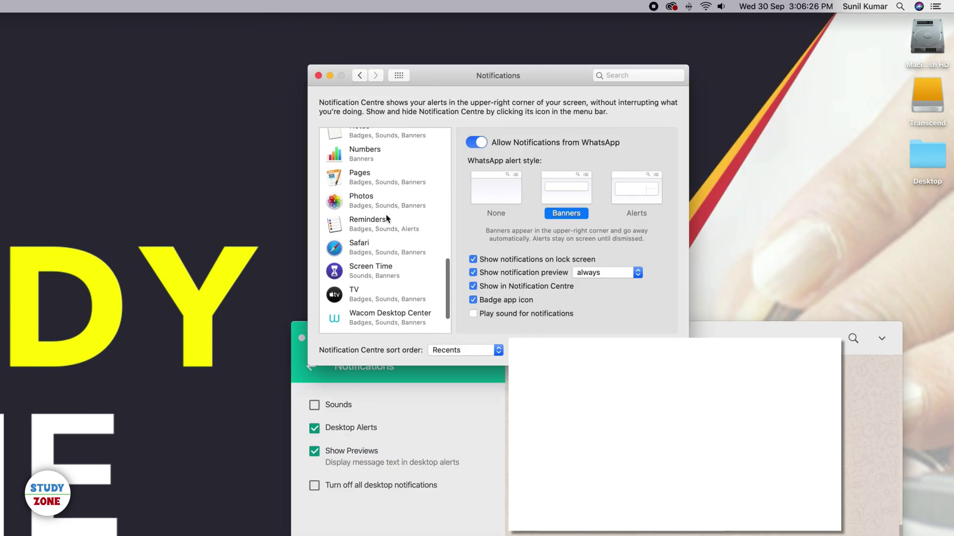
scroll(386, 219, "up", 1)
scroll(386, 219, "up", 3)
scroll(387, 219, "up", 2)
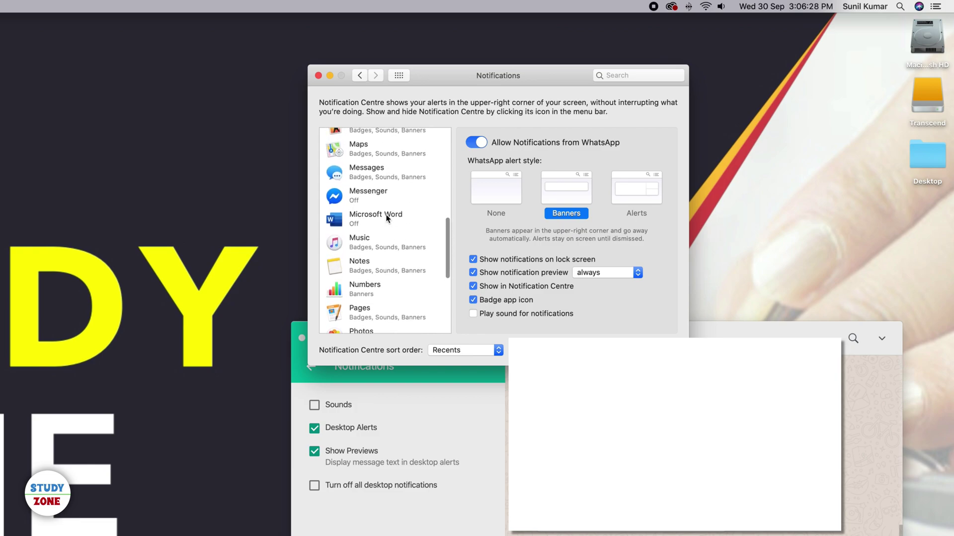